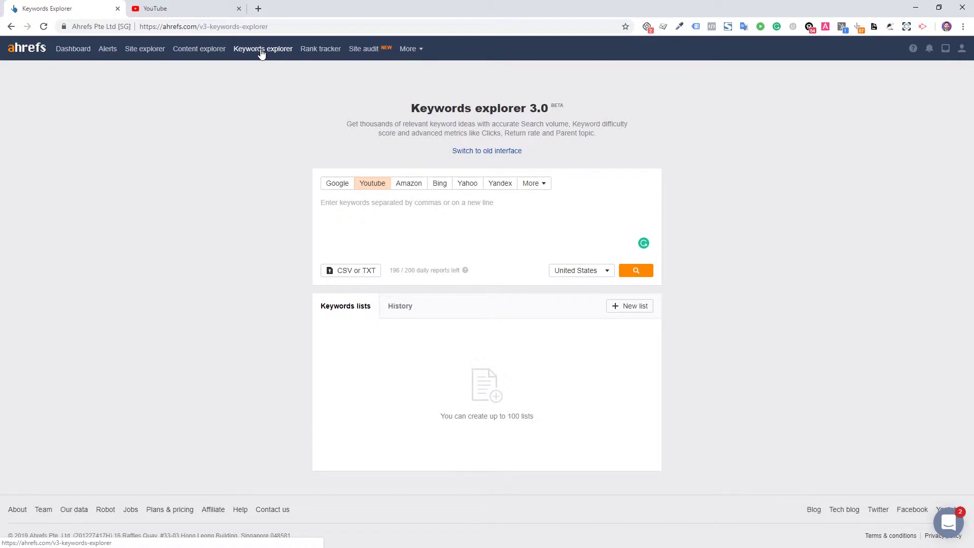
- Open Keywords explorer and look through the search engines available for keyword research
{"action": "left_click", "coordinate": [260, 52]}
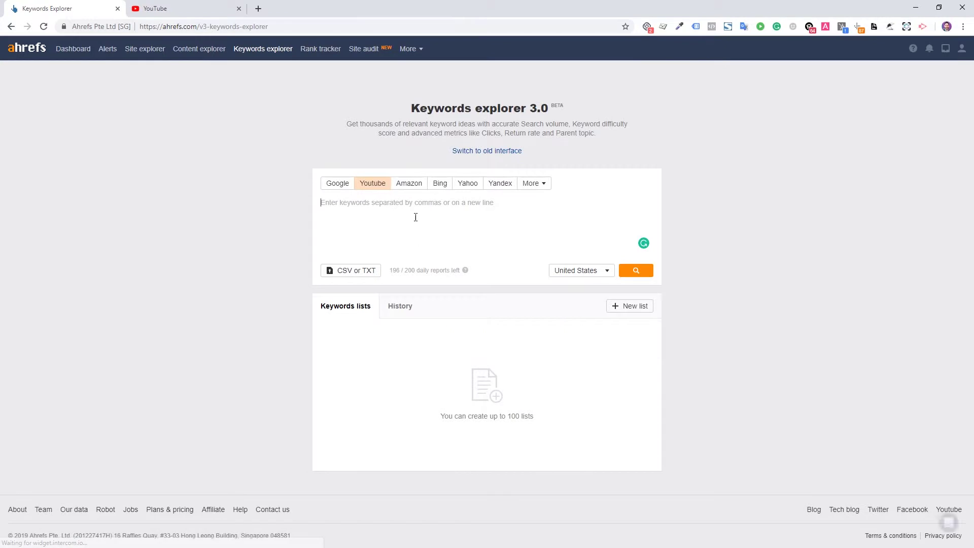
{"action": "left_click", "coordinate": [337, 185]}
{"action": "left_click", "coordinate": [375, 186]}
{"action": "left_click", "coordinate": [418, 186]}
{"action": "left_click", "coordinate": [436, 186]}
{"action": "left_click", "coordinate": [464, 186]}
{"action": "left_click", "coordinate": [539, 183]}
{"action": "left_click", "coordinate": [408, 202]}
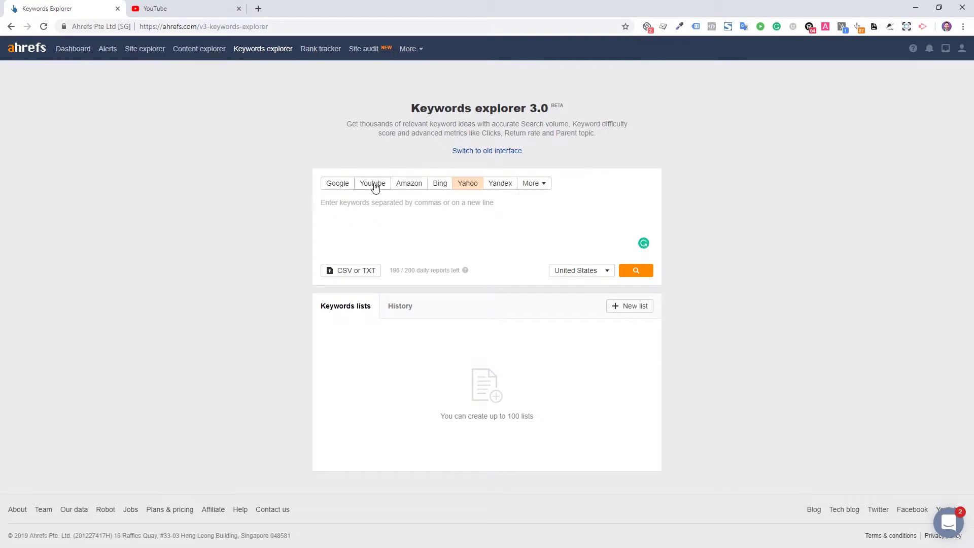
- Look up the keyword "marketing" for Youtube in the United States
{"action": "left_click", "coordinate": [374, 187]}
{"action": "type", "text": "marketing"}
{"action": "key", "text": "Return"}
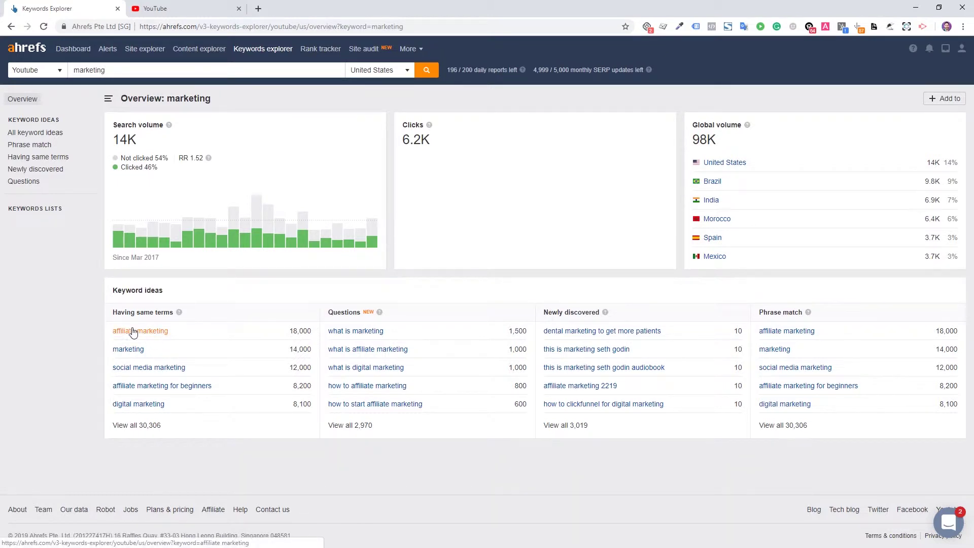
- Open the full list of keyword ideas having the same terms as "marketing"
{"action": "left_click_drag", "start_coordinate": [289, 331], "coordinate": [313, 336]}
{"action": "left_click", "coordinate": [312, 336]}
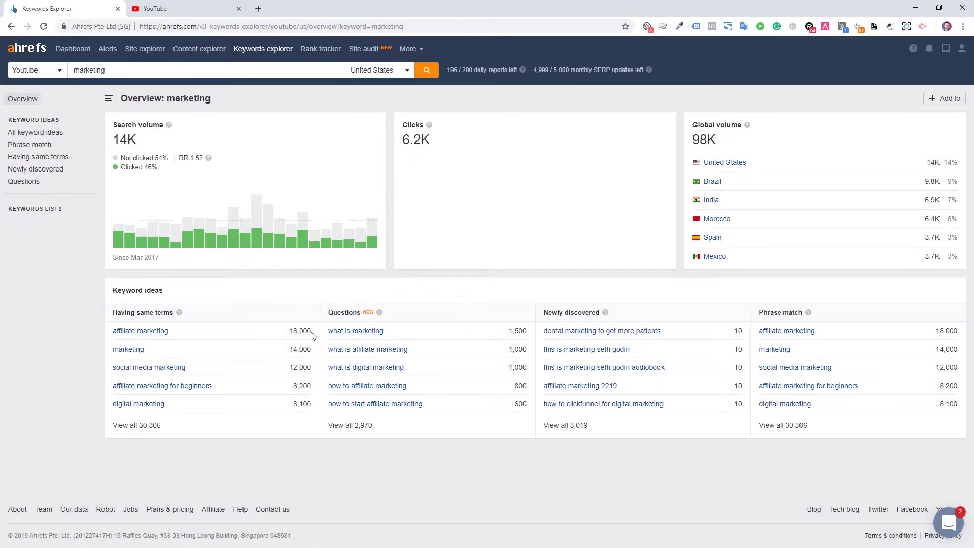
{"action": "left_click", "coordinate": [142, 426]}
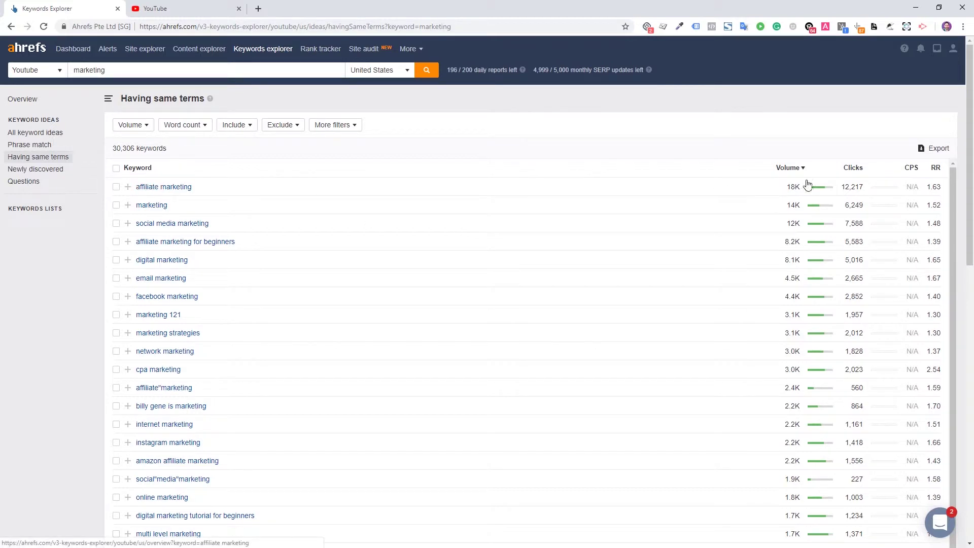
- Drill down into "affiliate marketing" and open its full list of keyword ideas having the same terms
{"action": "mouse_move", "coordinate": [820, 192]}
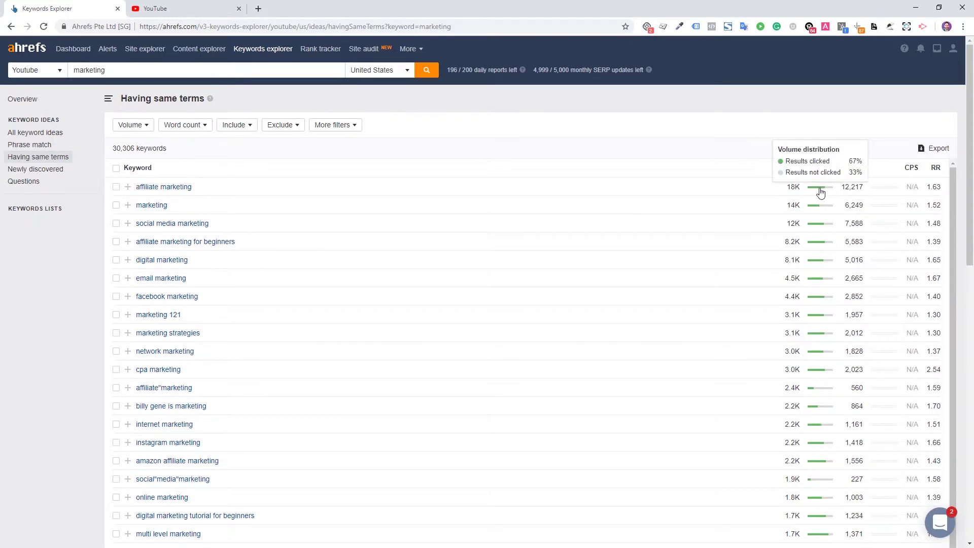
{"action": "left_click", "coordinate": [184, 190]}
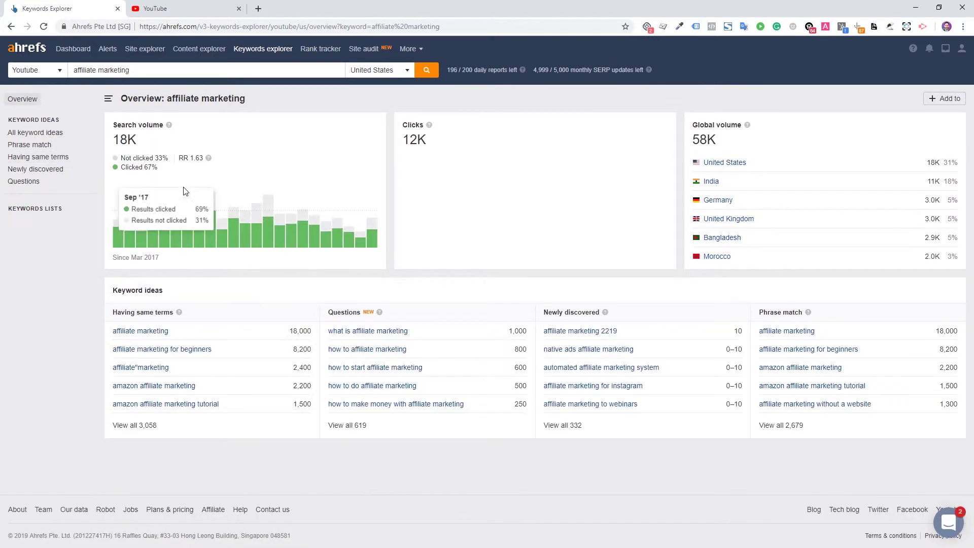
{"action": "left_click", "coordinate": [136, 428]}
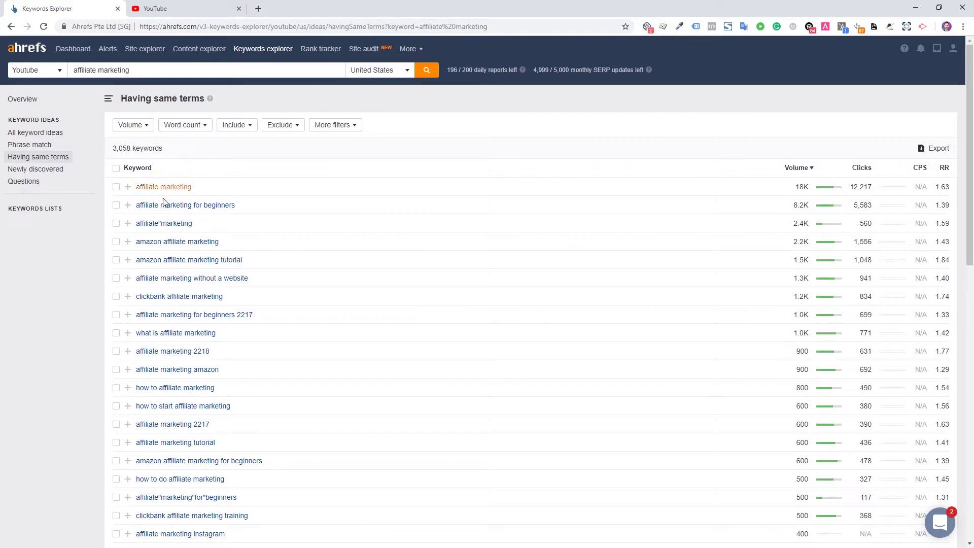
{"action": "left_click_drag", "start_coordinate": [260, 205], "coordinate": [135, 205]}
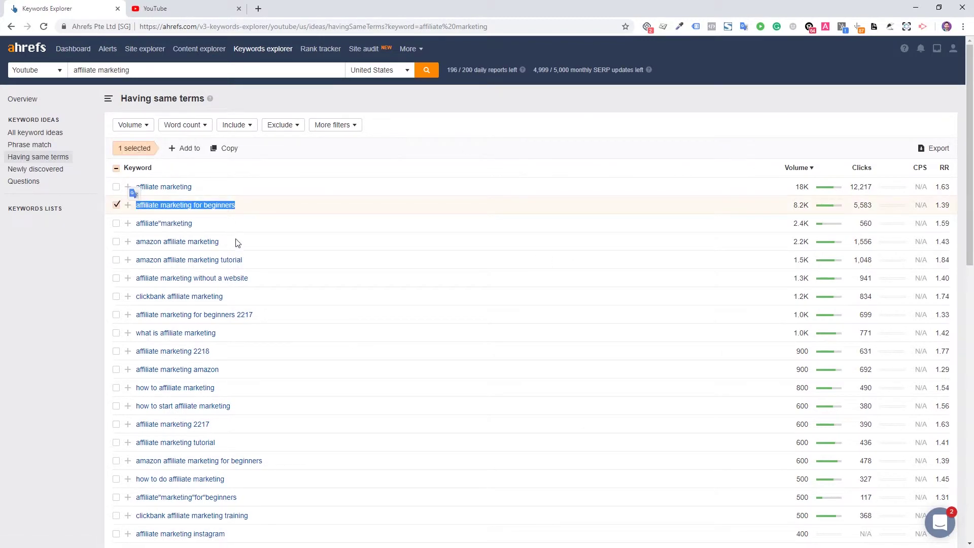
{"action": "left_click_drag", "start_coordinate": [238, 244], "coordinate": [135, 242]}
{"action": "left_click_drag", "start_coordinate": [243, 260], "coordinate": [135, 260]}
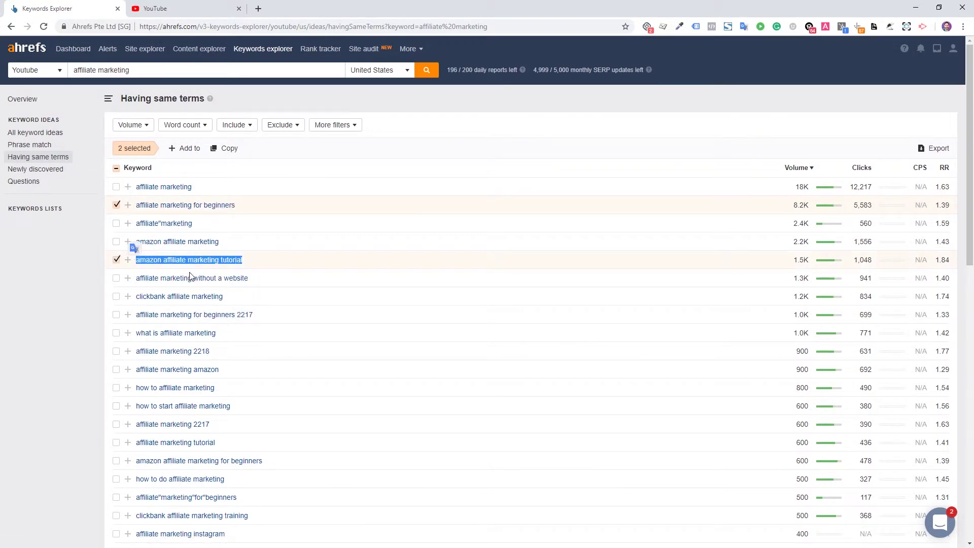
{"action": "left_click", "coordinate": [36, 334]}
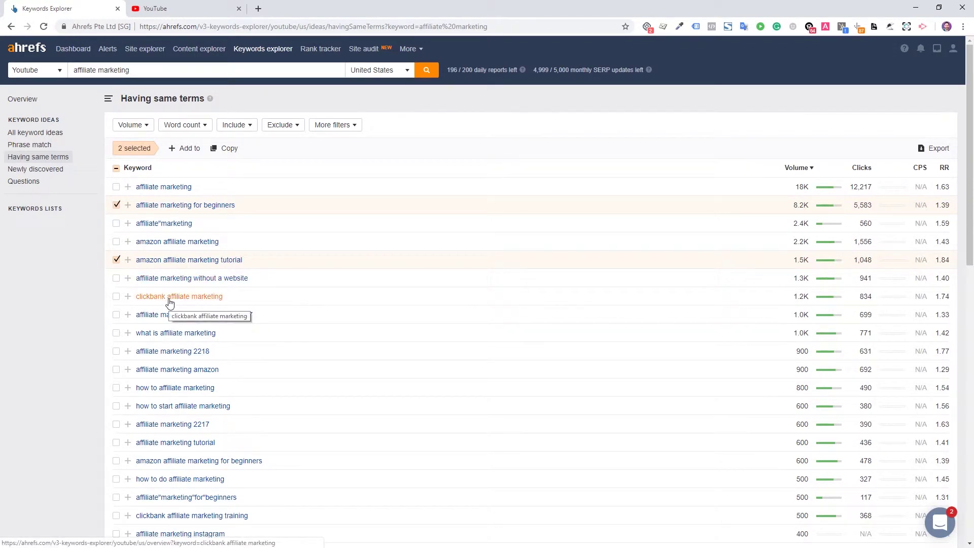
{"action": "left_click", "coordinate": [116, 260]}
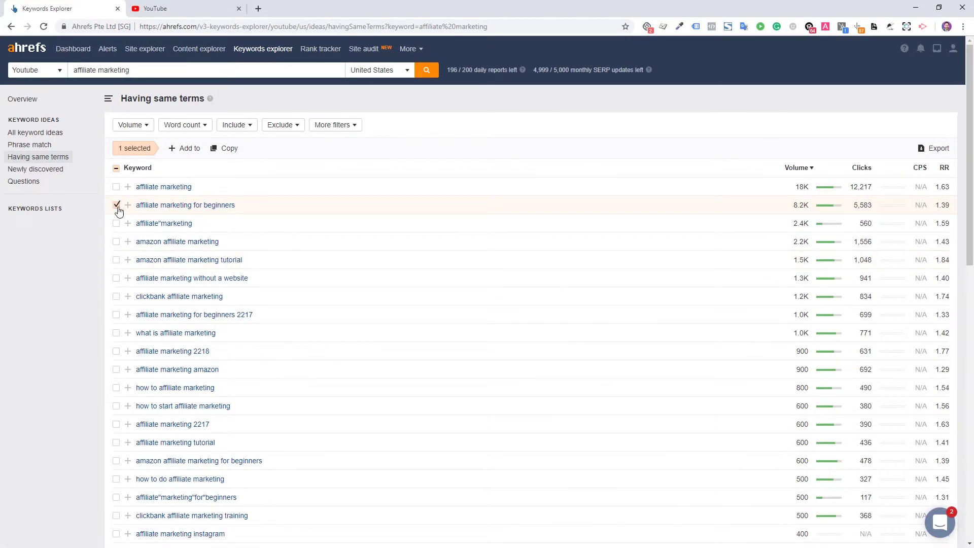
{"action": "left_click", "coordinate": [117, 205]}
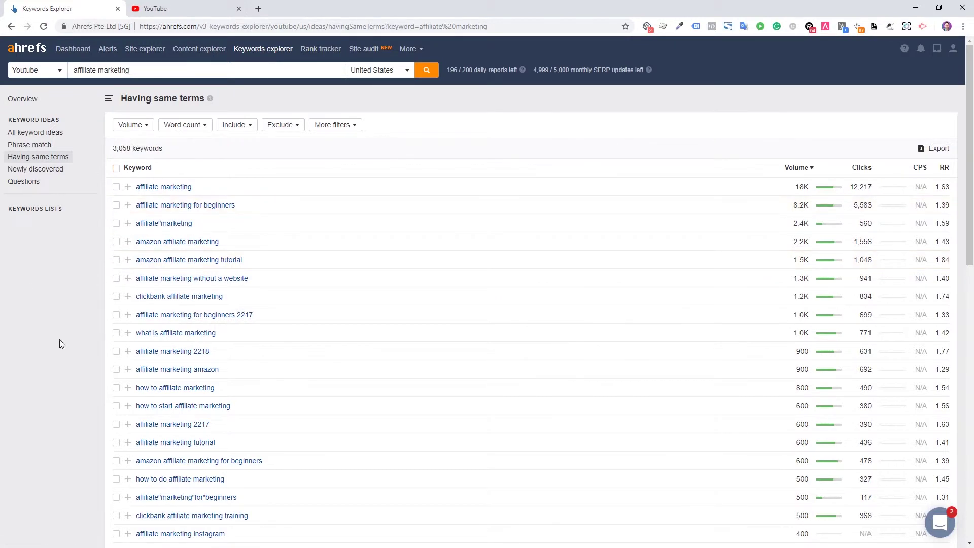
- Drill down into "amazon affiliate marketing", view its same-terms ideas and switch to its question keywords
{"action": "left_click", "coordinate": [190, 243]}
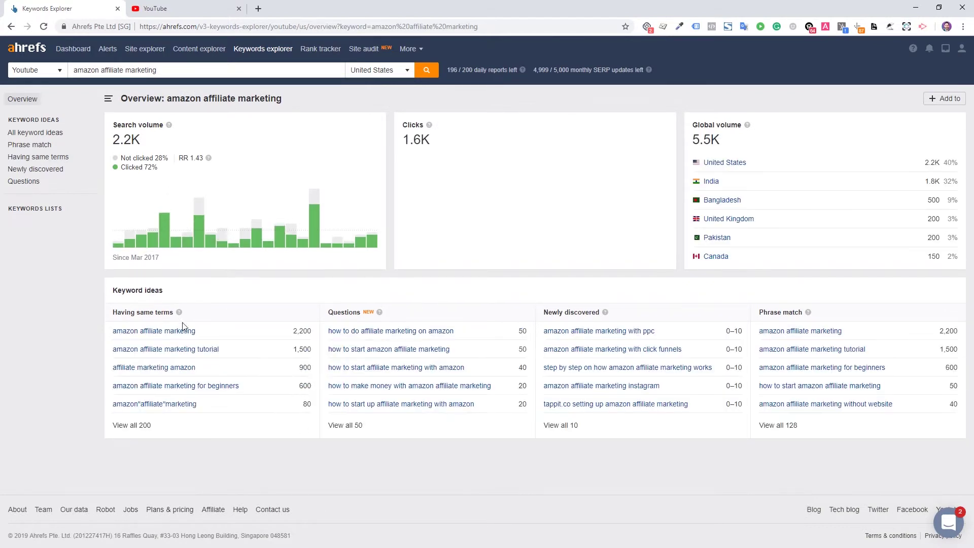
{"action": "left_click", "coordinate": [139, 426]}
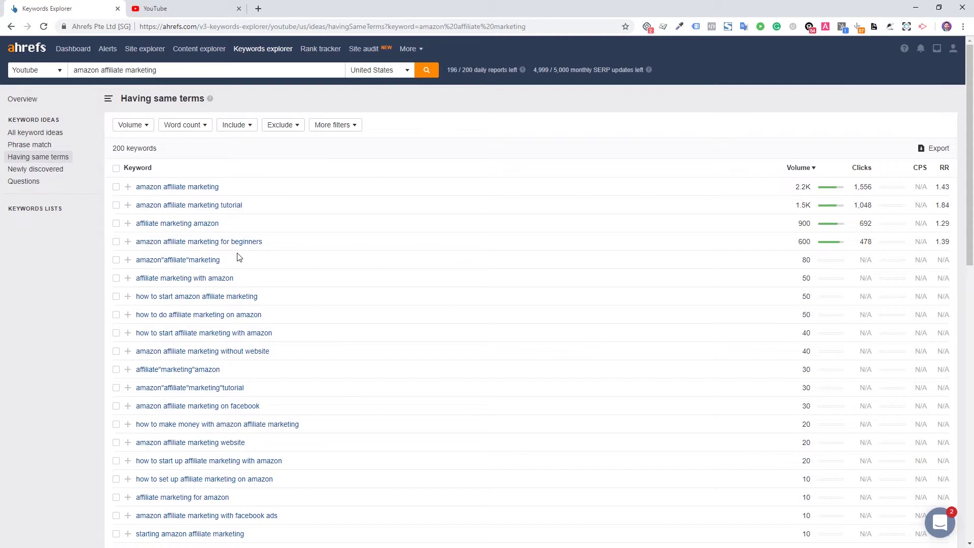
{"action": "left_click", "coordinate": [34, 187]}
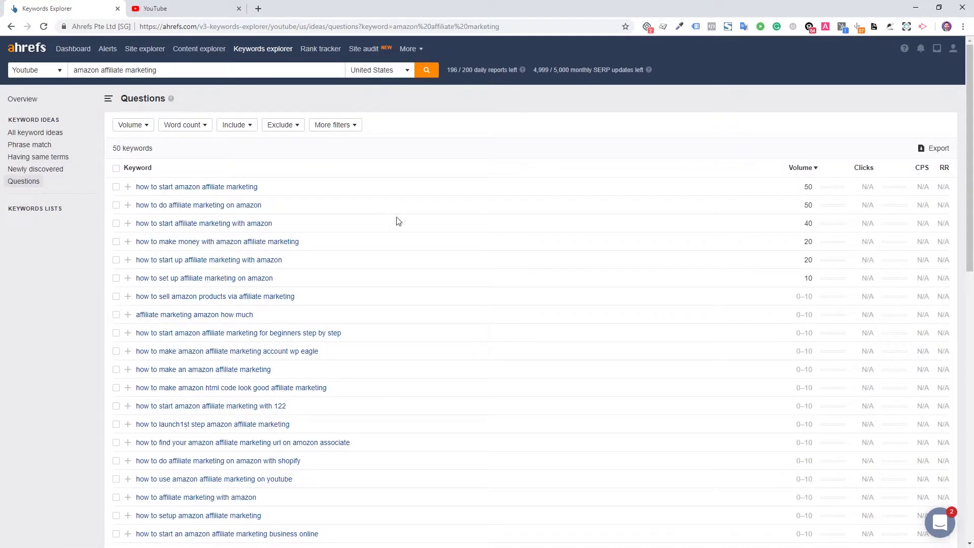
{"action": "double_click", "coordinate": [113, 69]}
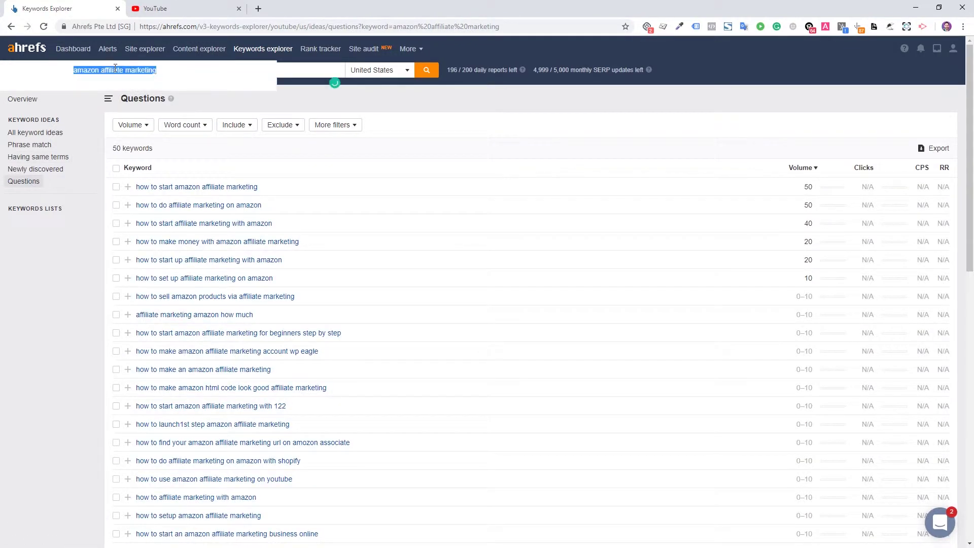
{"action": "left_click", "coordinate": [115, 68]}
{"action": "left_click", "coordinate": [44, 316]}
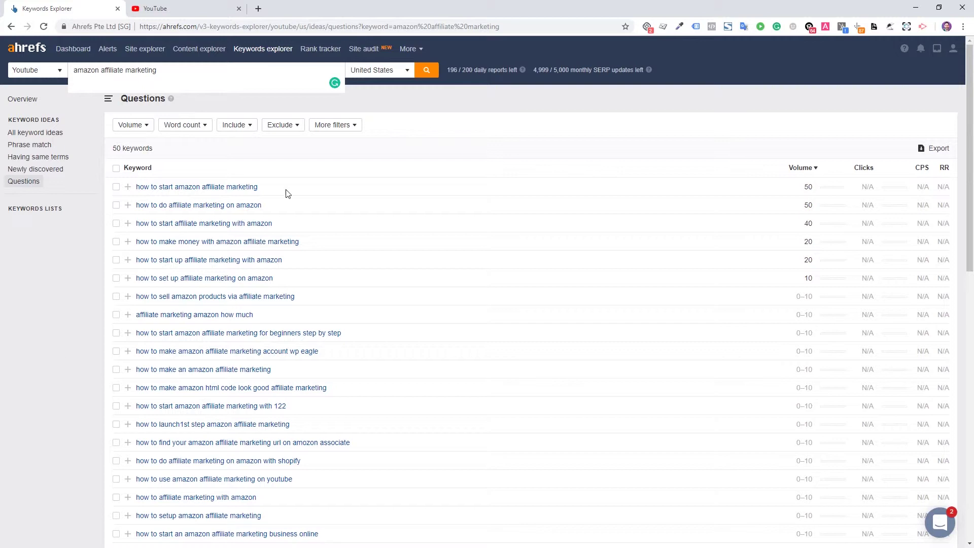
- Copy the question "how to start amazon affiliate marketing" and search for it on YouTube
{"action": "left_click_drag", "start_coordinate": [224, 184], "coordinate": [134, 186]}
{"action": "key", "text": "ctrl+c"}
{"action": "left_click", "coordinate": [154, 9]}
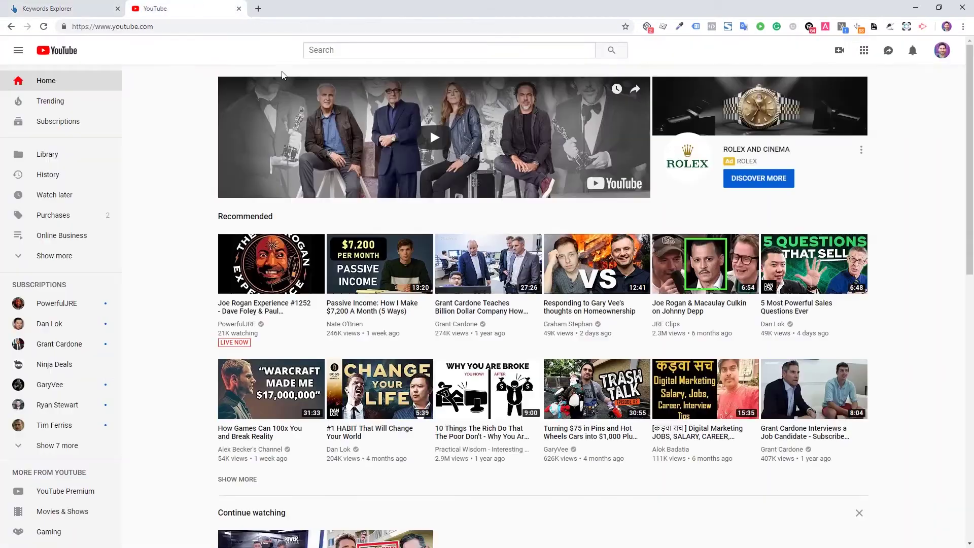
{"action": "left_click", "coordinate": [344, 50]}
{"action": "key", "text": "ctrl+v"}
{"action": "key", "text": "Return"}
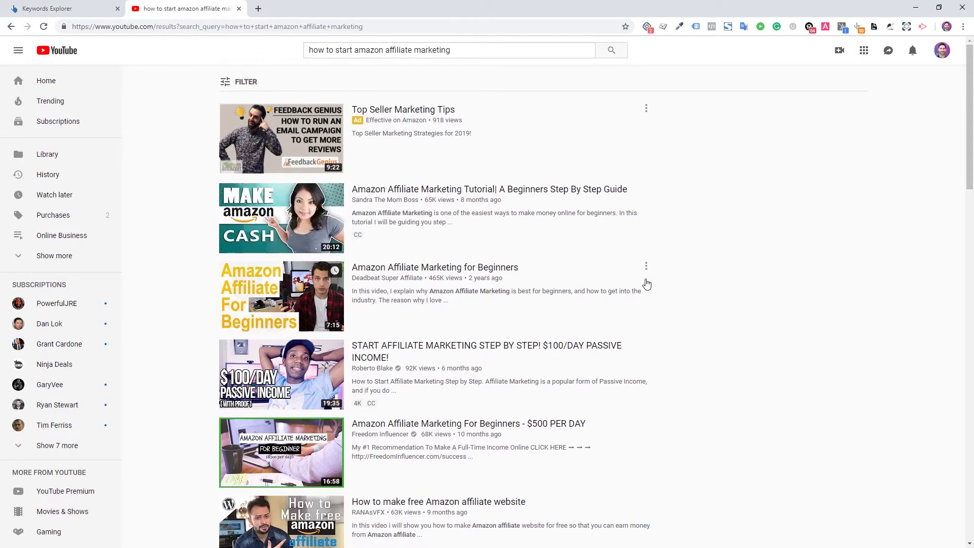
- Examine the titles, thumbnails, view counts and ages of the competing videos in the YouTube search results
{"action": "scroll", "coordinate": [608, 247], "scroll_direction": "down", "scroll_amount": 5}
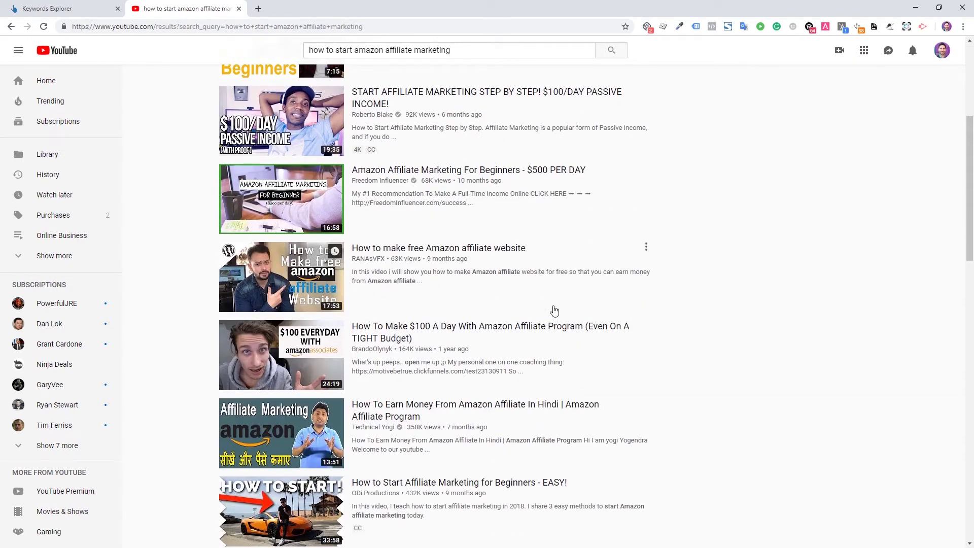
{"action": "scroll", "coordinate": [315, 305], "scroll_direction": "up", "scroll_amount": 5}
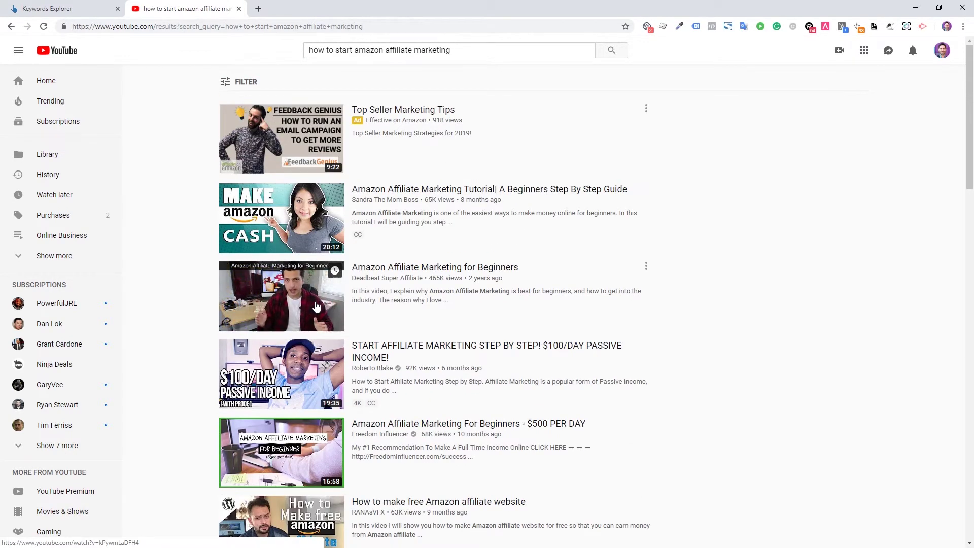
{"action": "scroll", "coordinate": [293, 219], "scroll_direction": "down", "scroll_amount": 2}
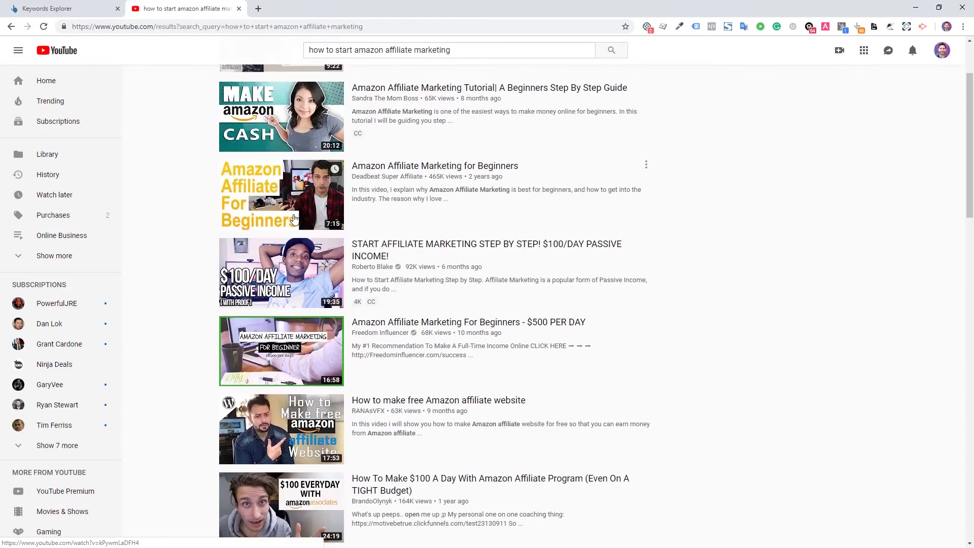
{"action": "scroll", "coordinate": [293, 219], "scroll_direction": "down", "scroll_amount": 2}
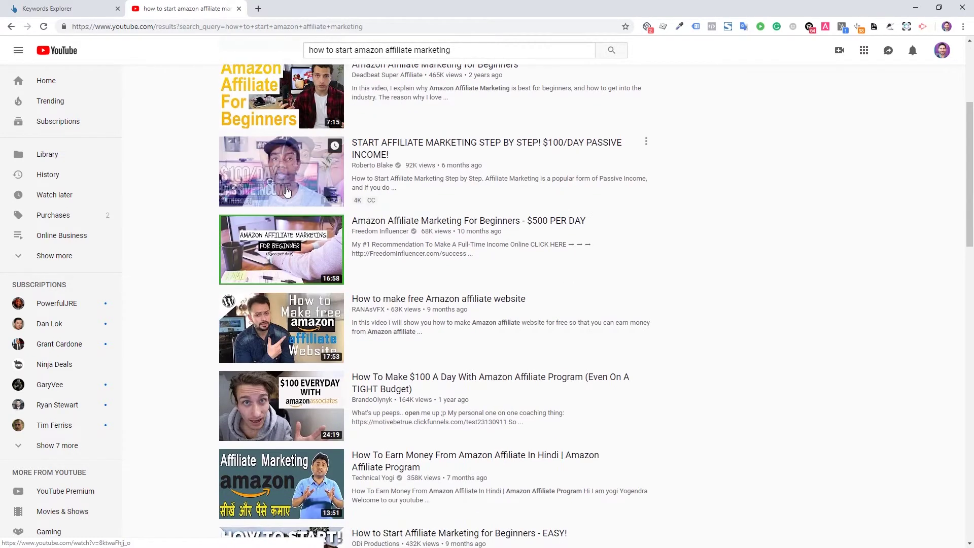
{"action": "scroll", "coordinate": [284, 243], "scroll_direction": "down", "scroll_amount": 1}
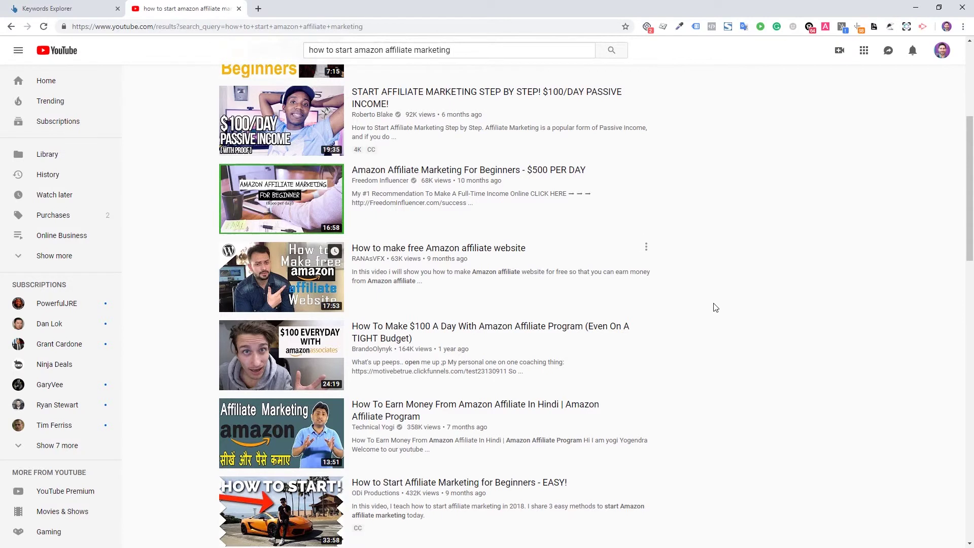
{"action": "scroll", "coordinate": [715, 308], "scroll_direction": "down", "scroll_amount": 3}
{"action": "scroll", "coordinate": [418, 243], "scroll_direction": "down", "scroll_amount": 2}
{"action": "scroll", "coordinate": [298, 315], "scroll_direction": "down", "scroll_amount": 2}
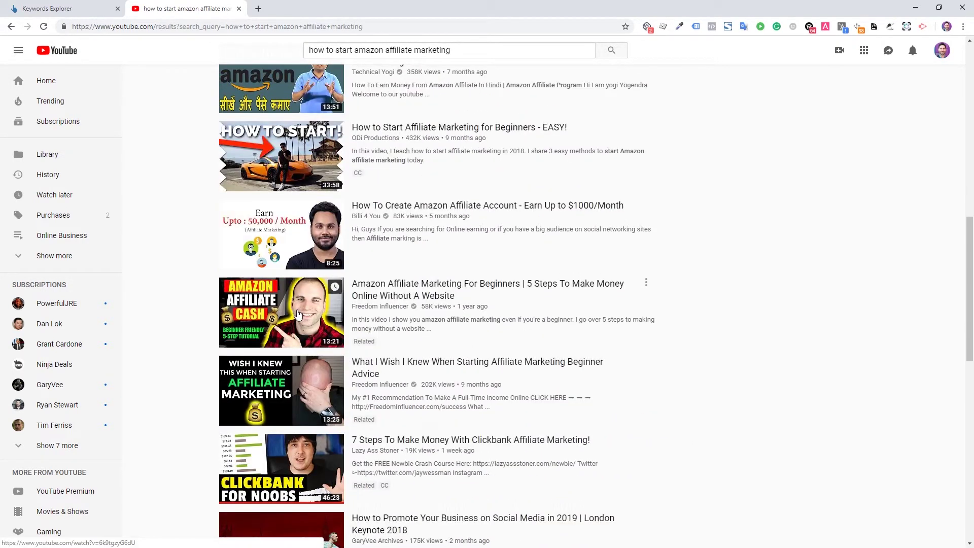
{"action": "scroll", "coordinate": [702, 300], "scroll_direction": "down", "scroll_amount": 3}
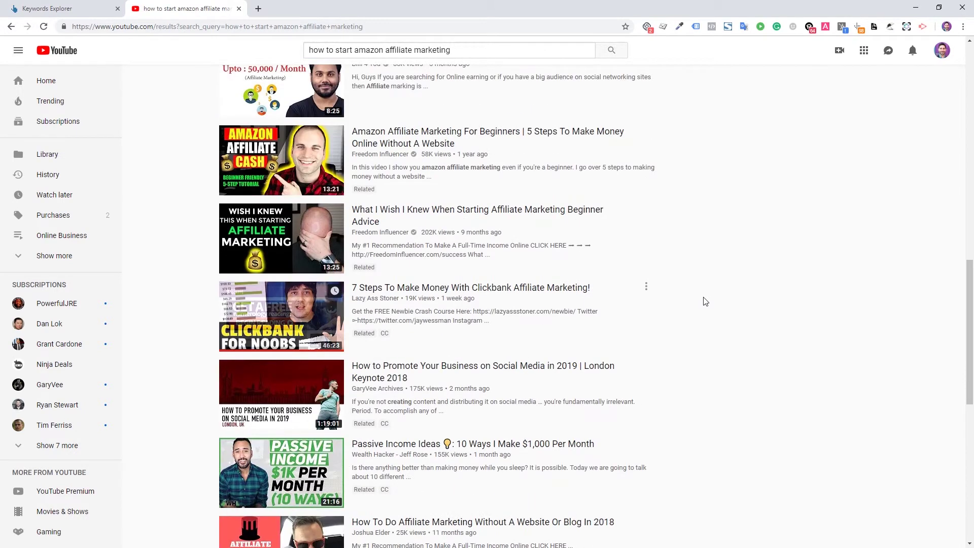
{"action": "scroll", "coordinate": [705, 302], "scroll_direction": "up", "scroll_amount": 15}
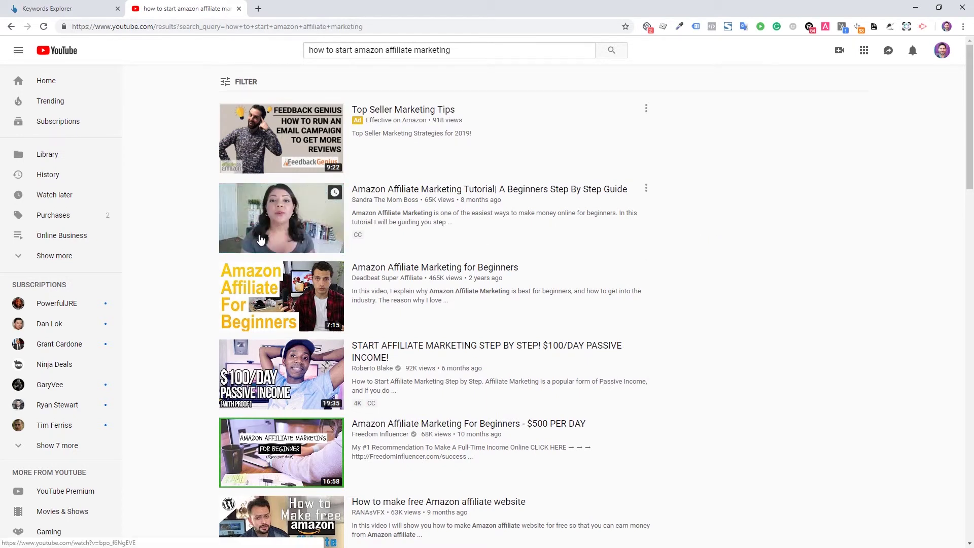
{"action": "scroll", "coordinate": [700, 254], "scroll_direction": "down", "scroll_amount": 1}
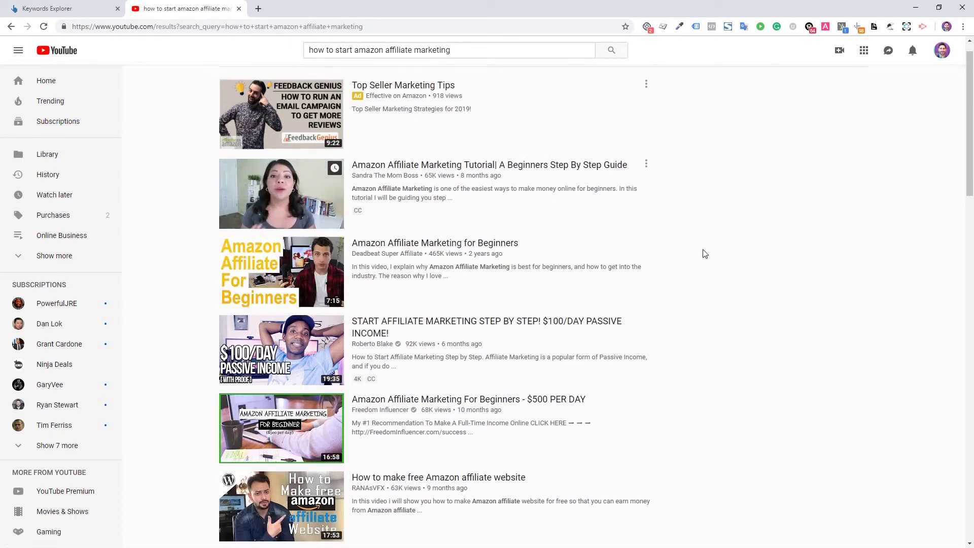
{"action": "scroll", "coordinate": [277, 323], "scroll_direction": "down", "scroll_amount": 2}
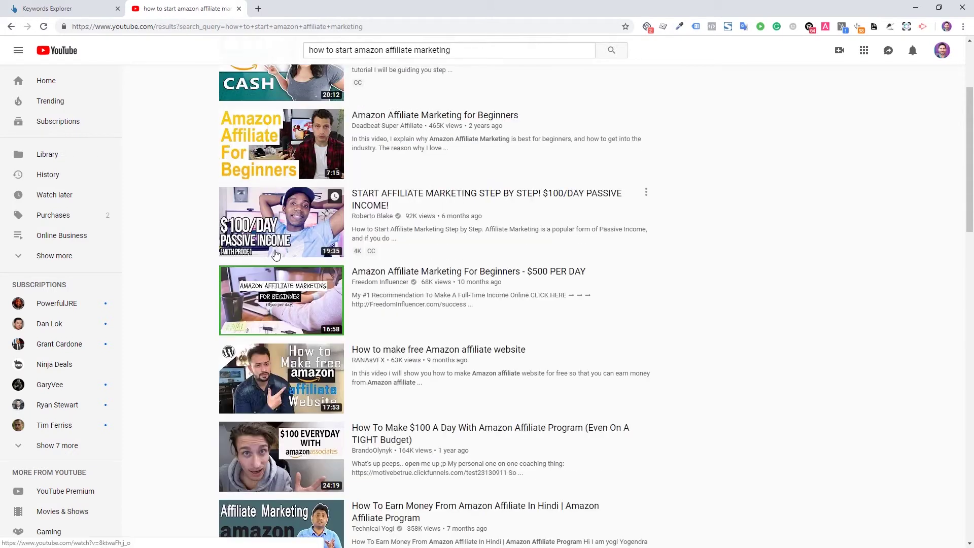
{"action": "scroll", "coordinate": [277, 323], "scroll_direction": "down", "scroll_amount": 1}
{"action": "scroll", "coordinate": [279, 329], "scroll_direction": "down", "scroll_amount": 2}
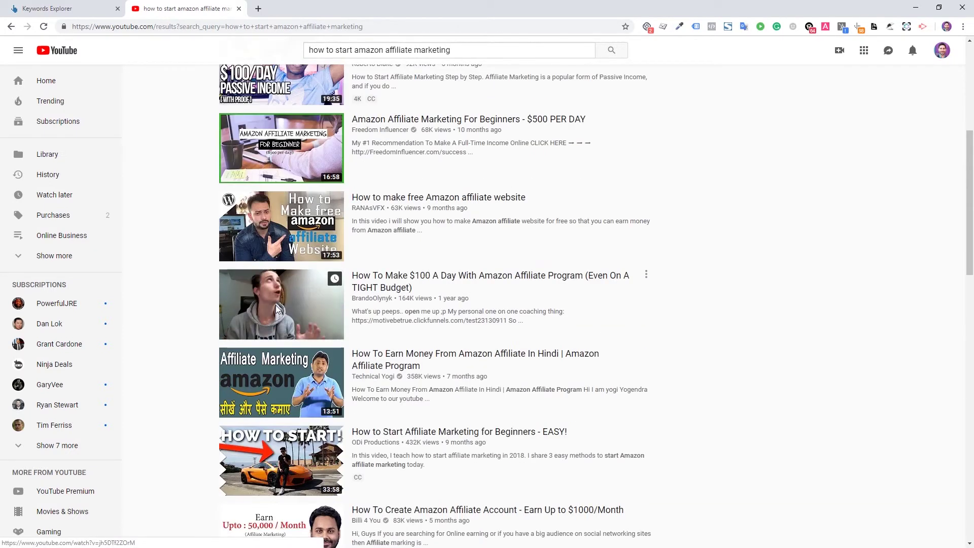
{"action": "scroll", "coordinate": [276, 306], "scroll_direction": "down", "scroll_amount": 2}
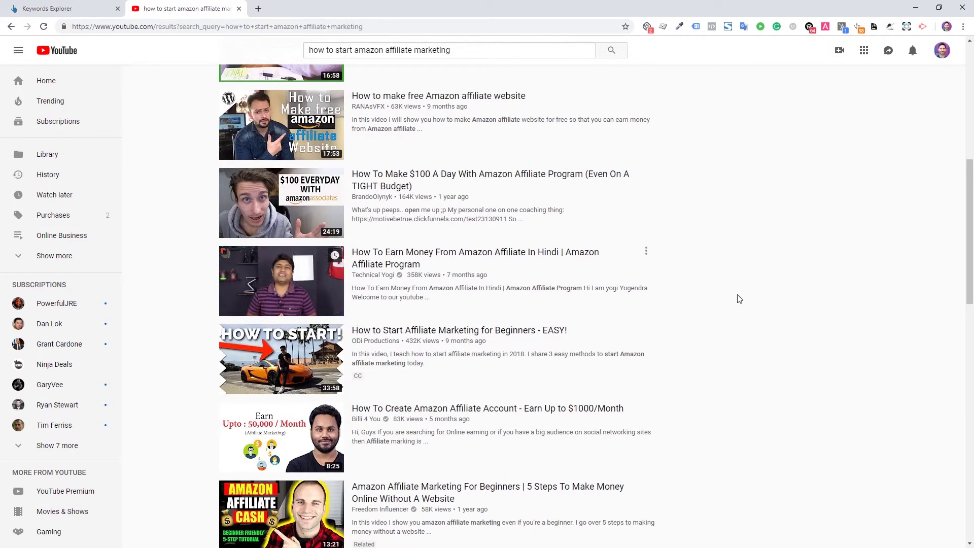
{"action": "scroll", "coordinate": [736, 295], "scroll_direction": "down", "scroll_amount": 3}
{"action": "scroll", "coordinate": [735, 294], "scroll_direction": "down", "scroll_amount": 2}
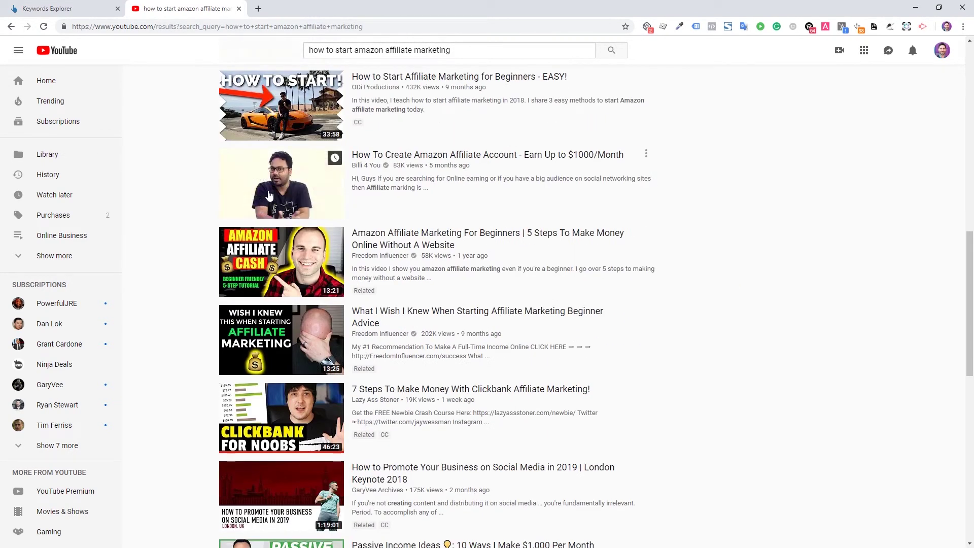
{"action": "scroll", "coordinate": [269, 196], "scroll_direction": "down", "scroll_amount": 5}
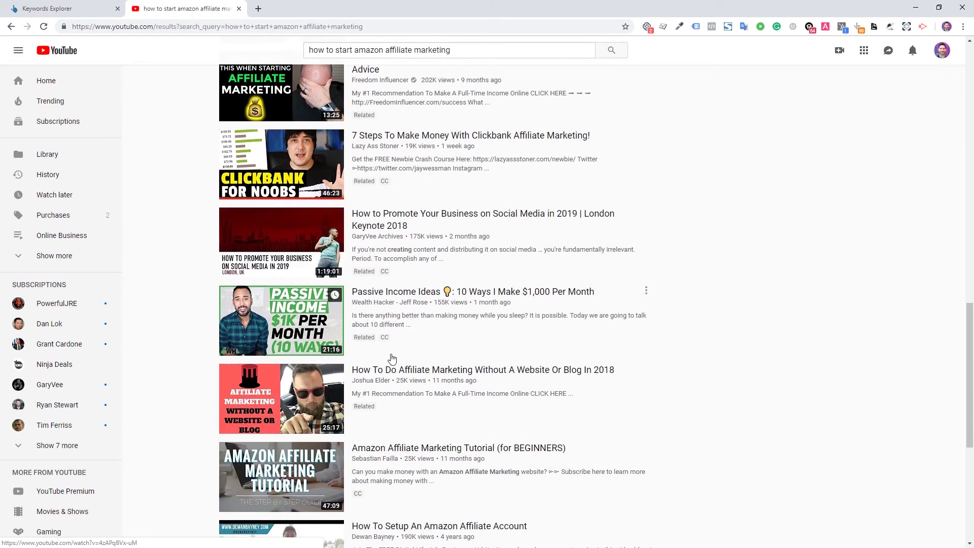
{"action": "scroll", "coordinate": [392, 359], "scroll_direction": "up", "scroll_amount": 15}
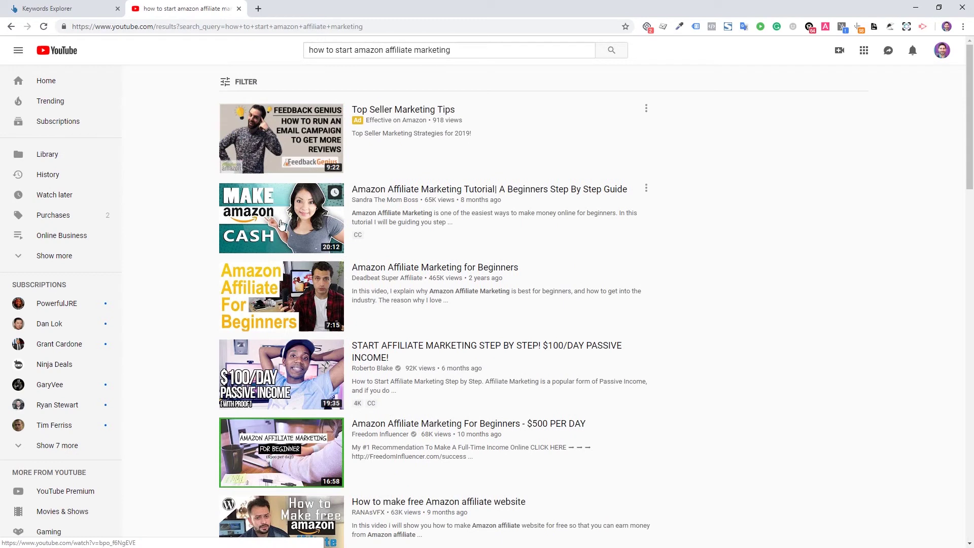
{"action": "scroll", "coordinate": [281, 224], "scroll_direction": "down", "scroll_amount": 2}
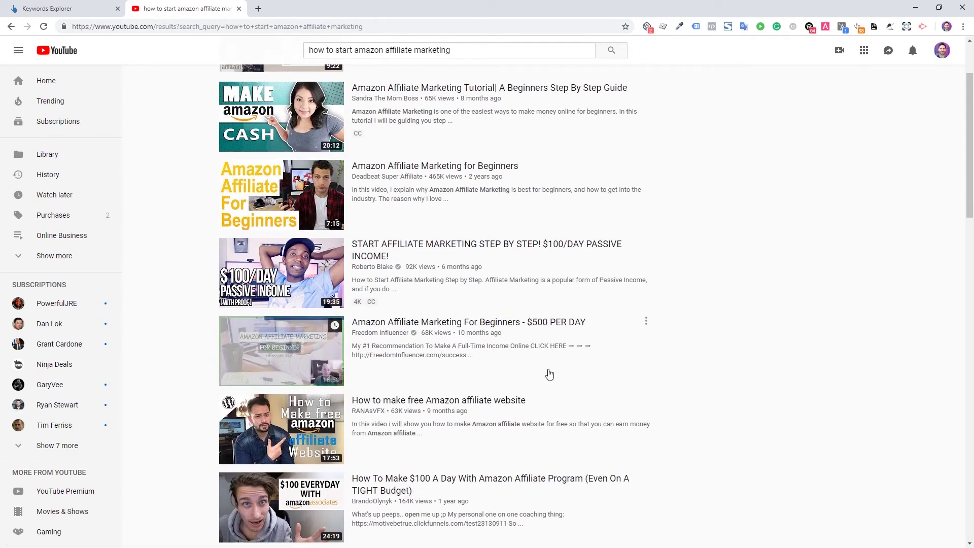